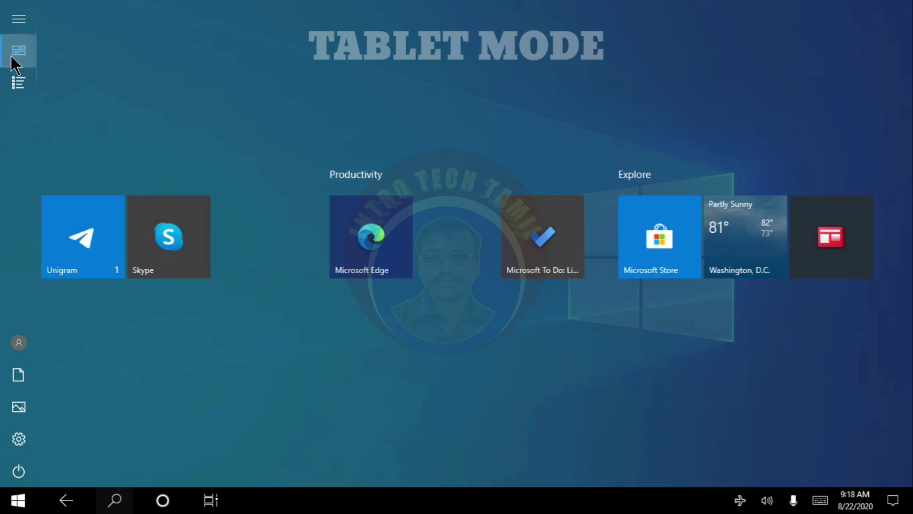
Step: Switch the tablet Start screen between the all-apps list and pinned tiles, checking its expanded navigation labels
{"action": "left_click", "coordinate": [11, 23]}
{"action": "left_click", "coordinate": [10, 23]}
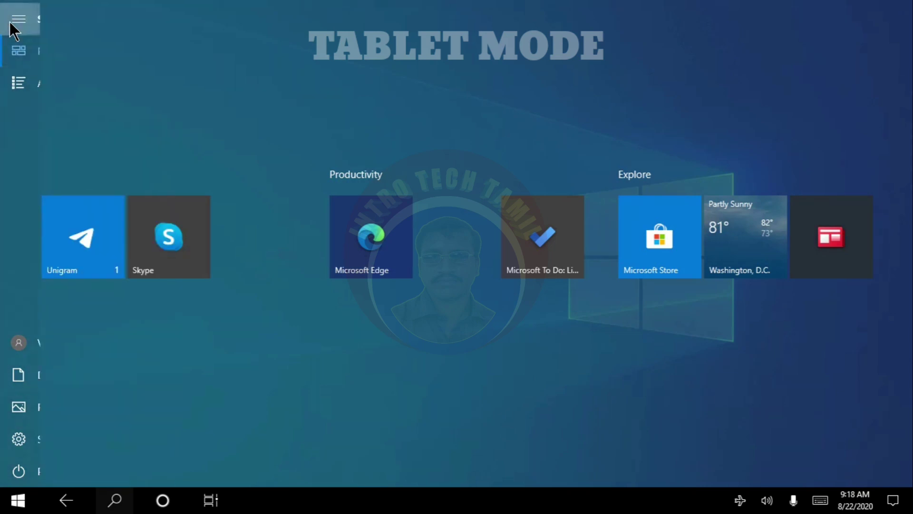
{"action": "left_click", "coordinate": [18, 85]}
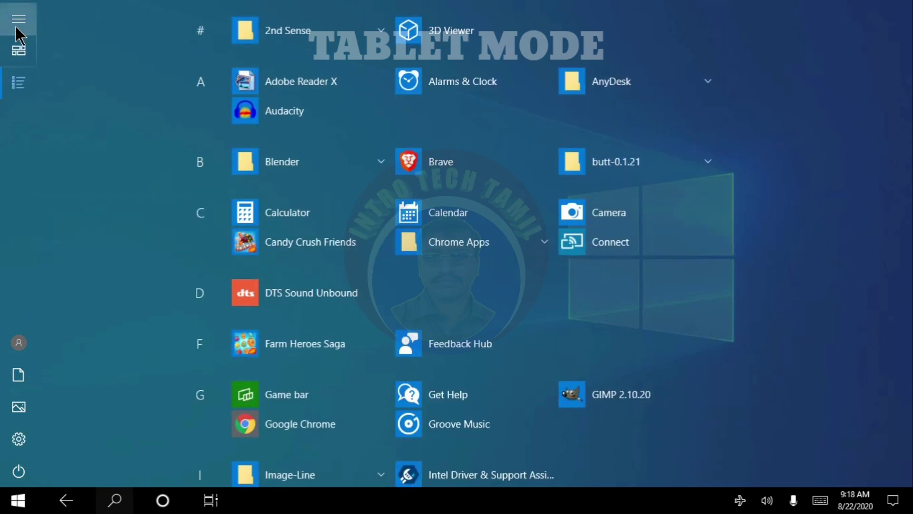
{"action": "left_click", "coordinate": [16, 28]}
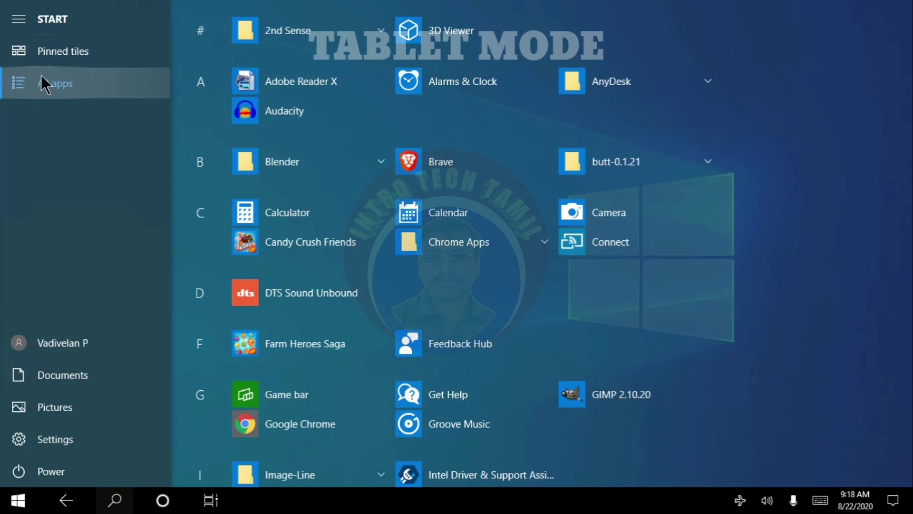
{"action": "left_click", "coordinate": [64, 54]}
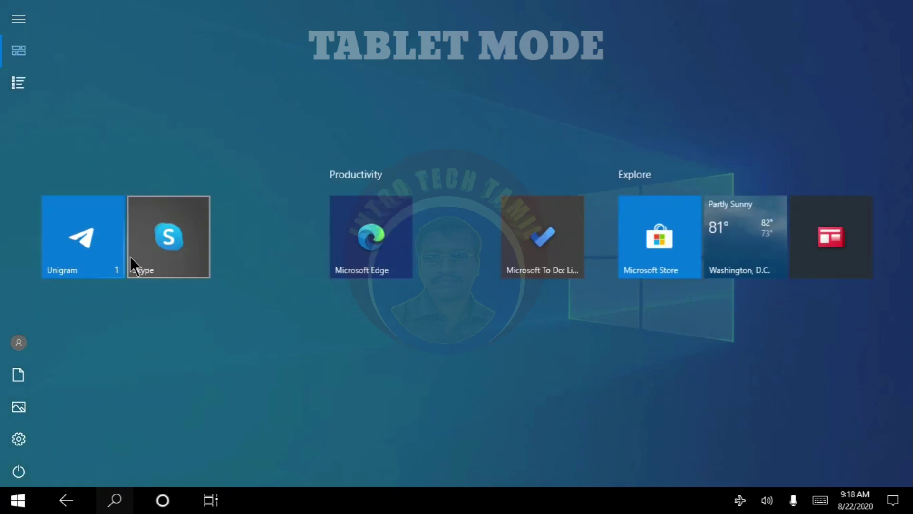
{"action": "left_click", "coordinate": [292, 118]}
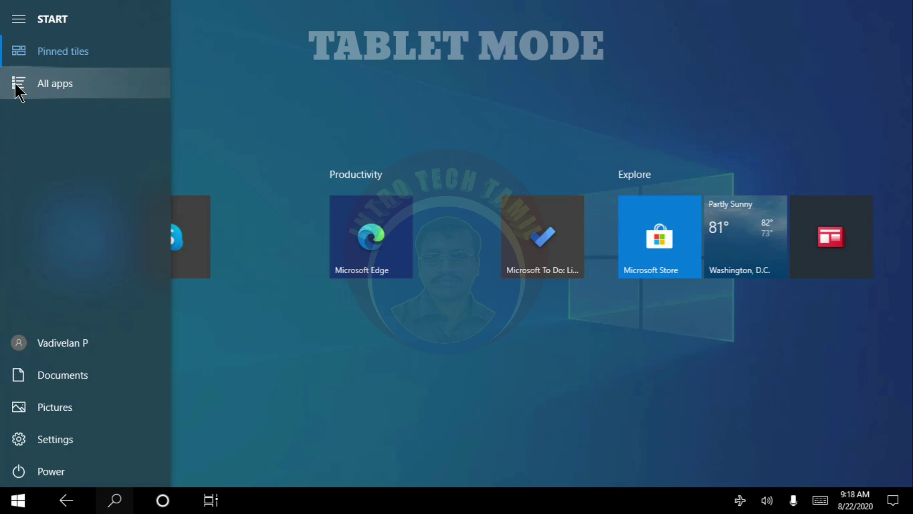
Step: Show all apps on the Start screen and browse the alphabetical list to its end and back
{"action": "left_click", "coordinate": [16, 84]}
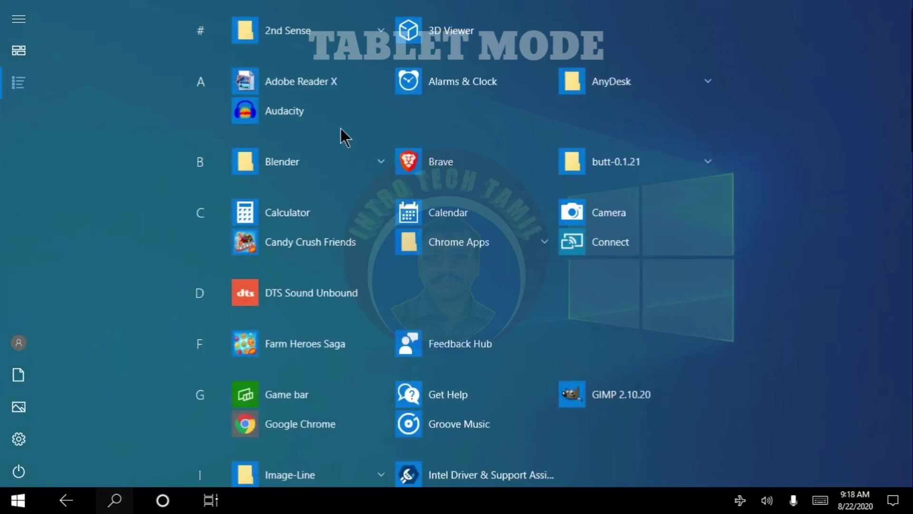
{"action": "scroll", "coordinate": [340, 128], "scroll_direction": "down", "scroll_amount": 15}
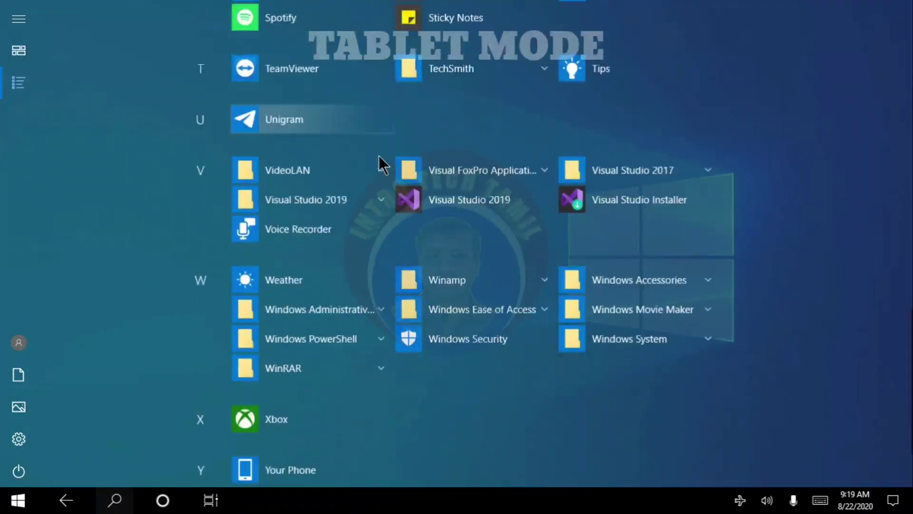
{"action": "scroll", "coordinate": [380, 157], "scroll_direction": "down", "scroll_amount": 2}
{"action": "scroll", "coordinate": [681, 436], "scroll_direction": "up", "scroll_amount": 10}
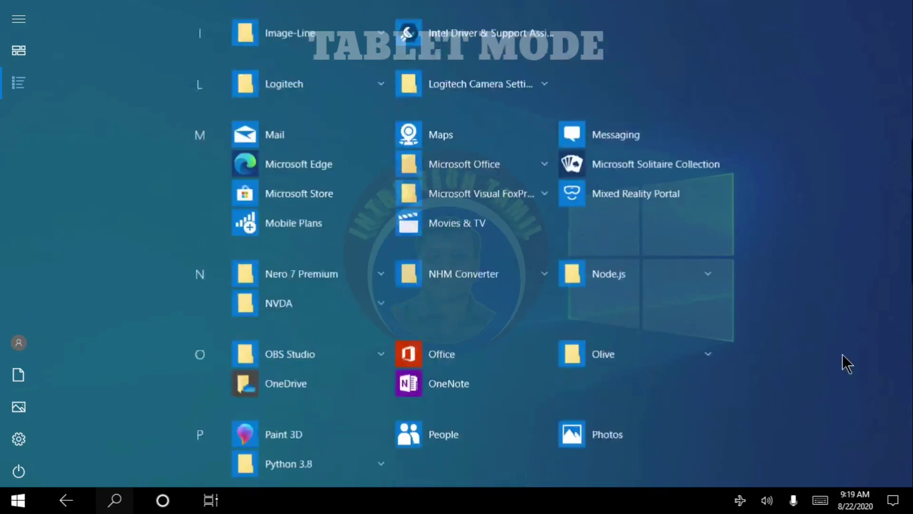
{"action": "scroll", "coordinate": [843, 355], "scroll_direction": "up", "scroll_amount": 5}
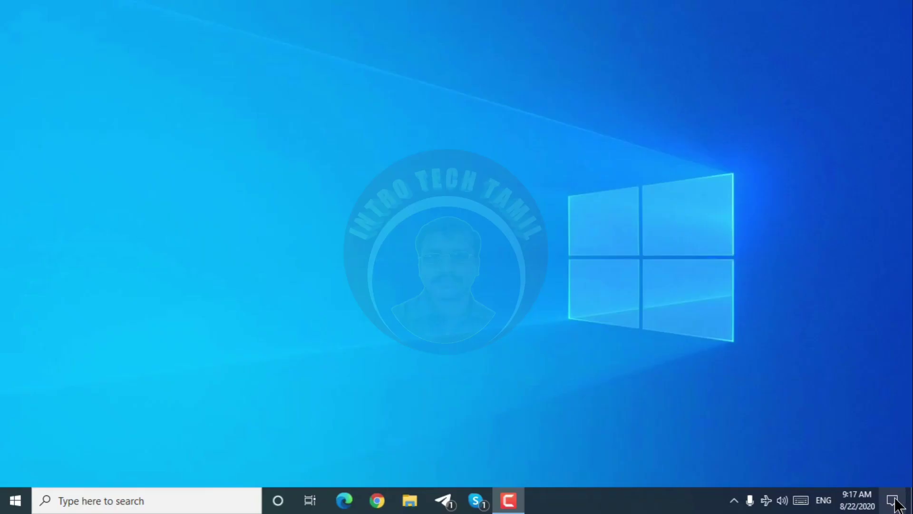
Step: Collapse and re-expand the quick actions in the action center, and turn on Tablet mode
{"action": "left_click", "coordinate": [894, 500]}
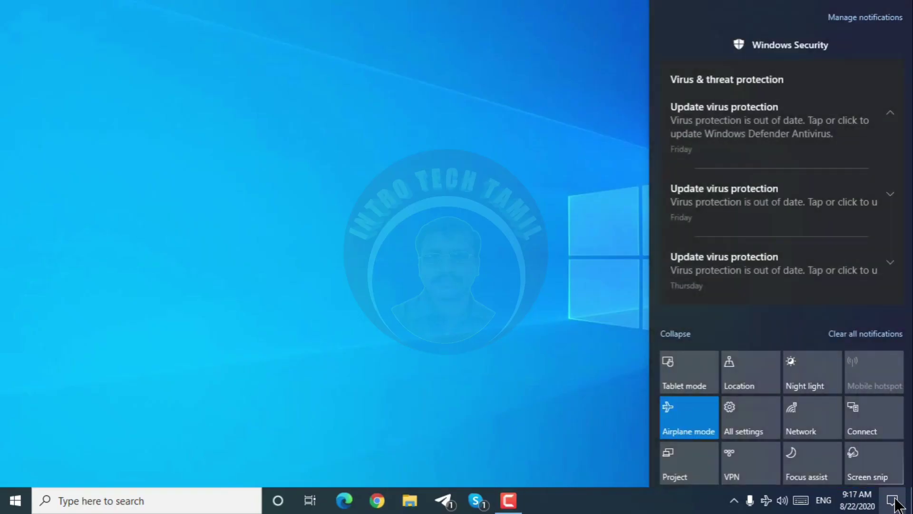
{"action": "left_click", "coordinate": [669, 335]}
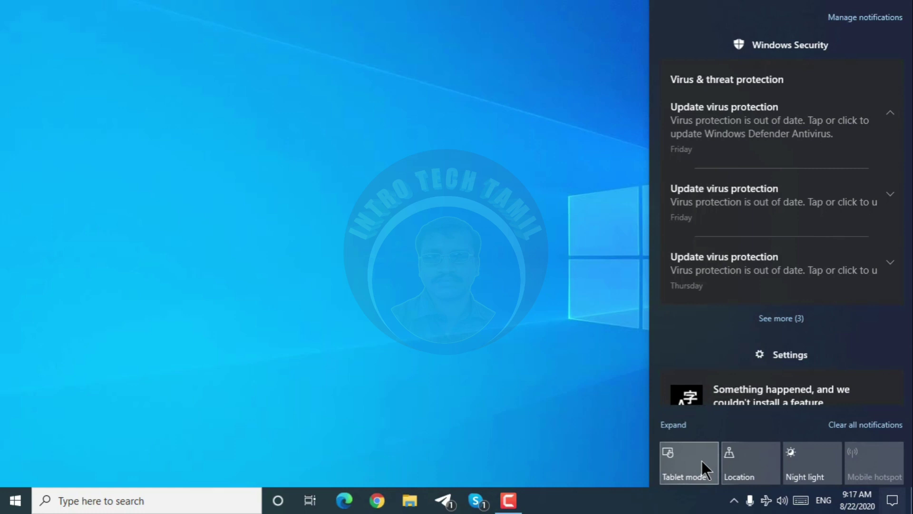
{"action": "left_click", "coordinate": [678, 423]}
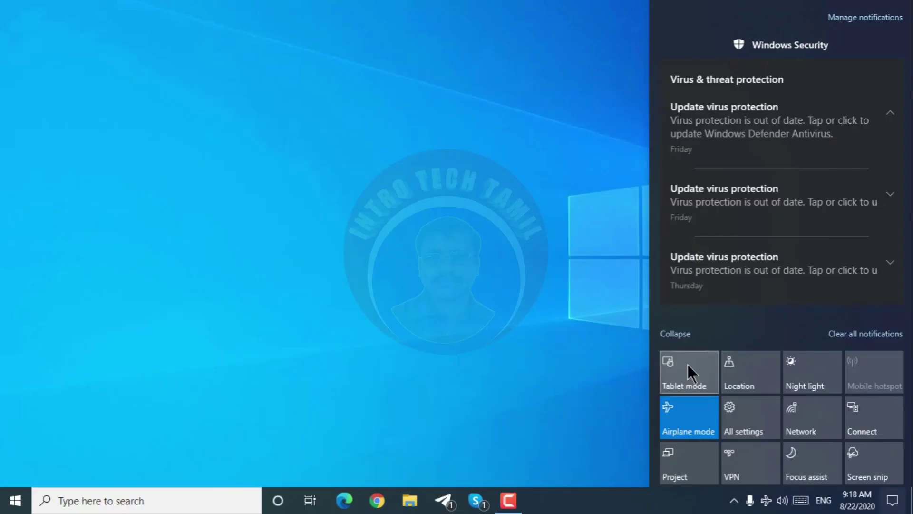
{"action": "left_click", "coordinate": [687, 371]}
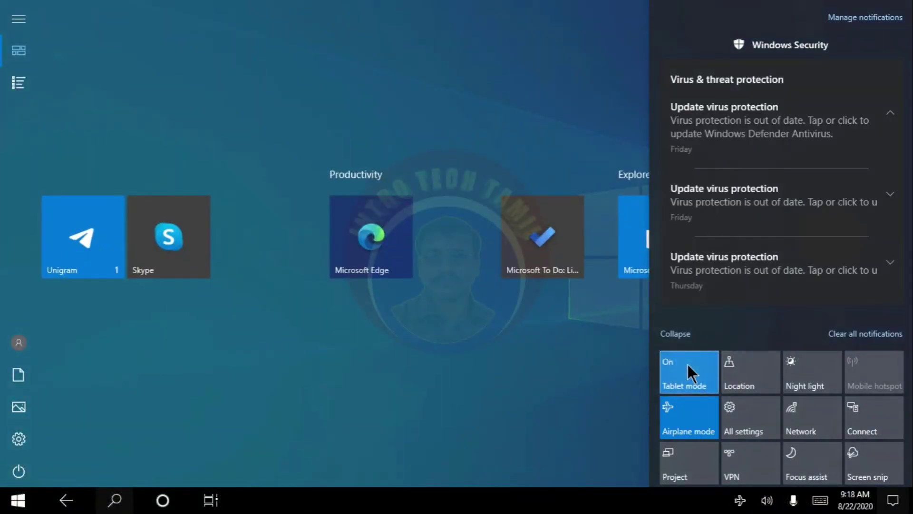
Step: Dismiss the action center and look through the all-apps list on the tablet Start screen
{"action": "left_click", "coordinate": [340, 90]}
{"action": "left_click", "coordinate": [16, 83]}
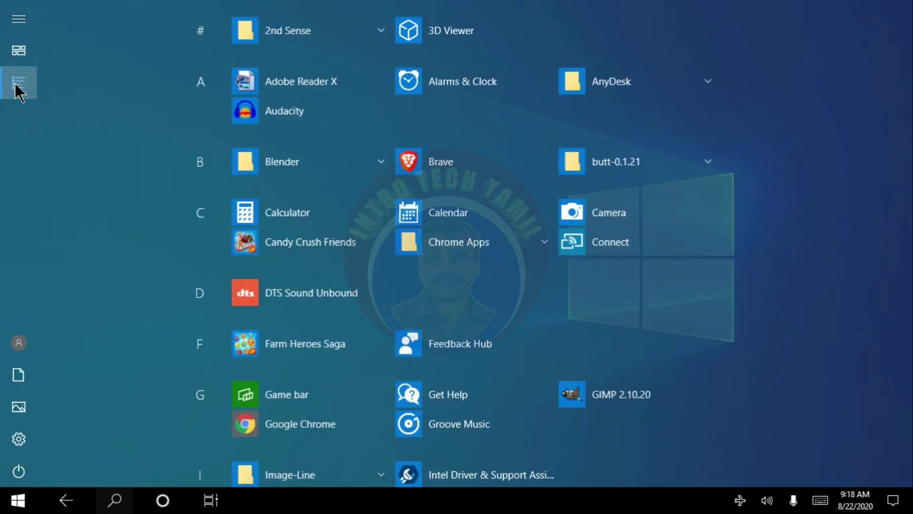
{"action": "scroll", "coordinate": [341, 128], "scroll_direction": "down", "scroll_amount": 20}
{"action": "scroll", "coordinate": [379, 163], "scroll_direction": "up", "scroll_amount": 20}
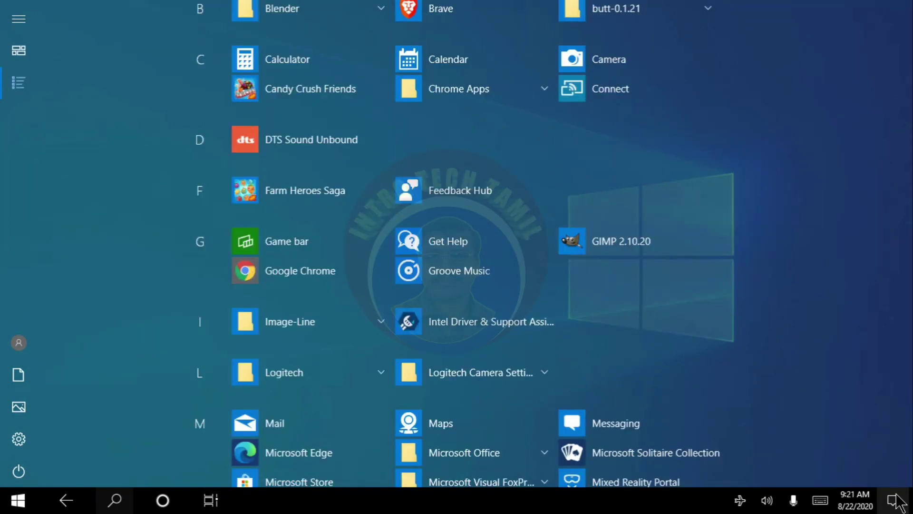
Step: Review the notifications in the action center and turn off Airplane mode
{"action": "left_click", "coordinate": [893, 500]}
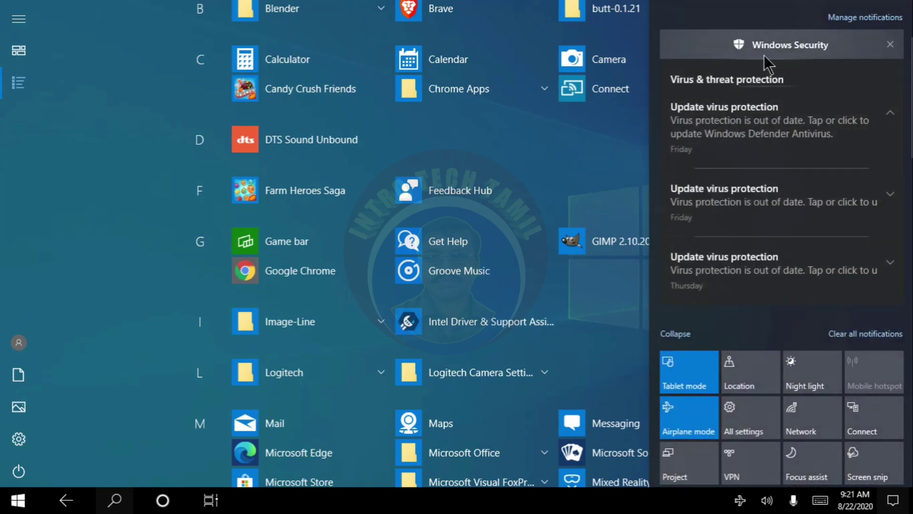
{"action": "scroll", "coordinate": [765, 229], "scroll_direction": "down", "scroll_amount": 5}
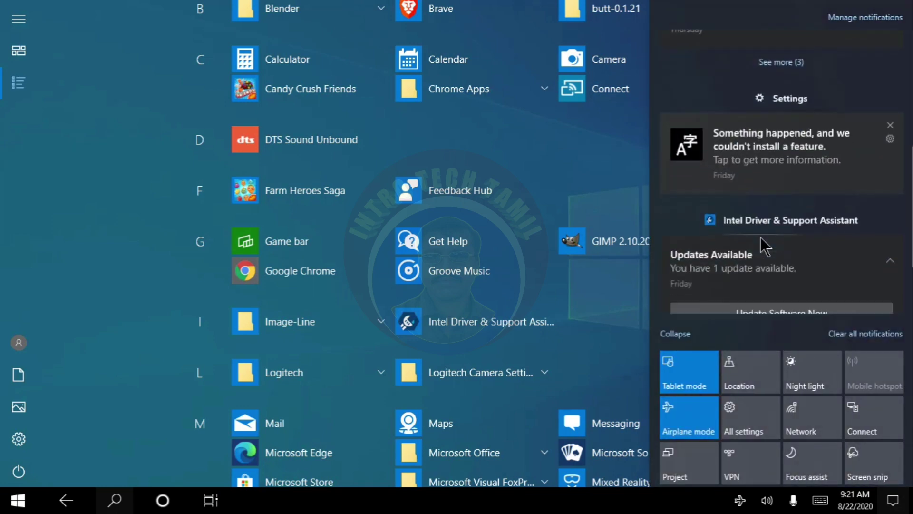
{"action": "left_click", "coordinate": [745, 220]}
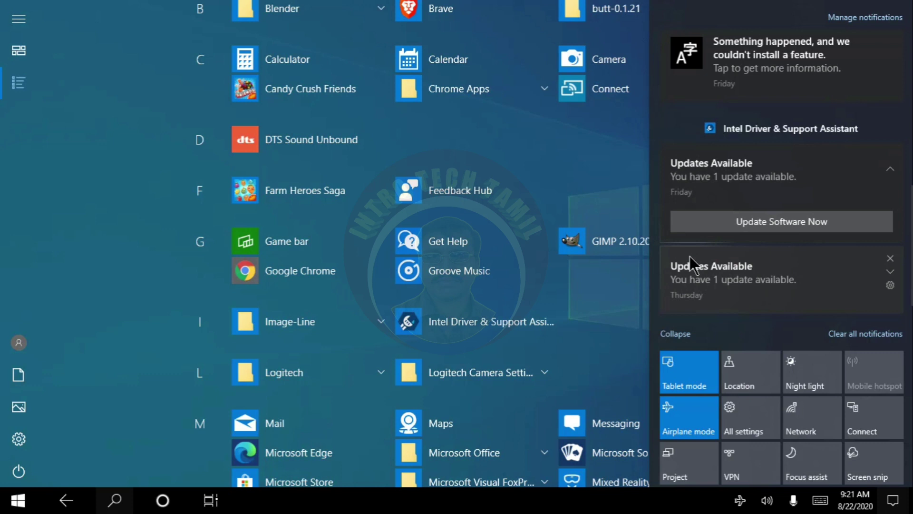
{"action": "left_click", "coordinate": [688, 414]}
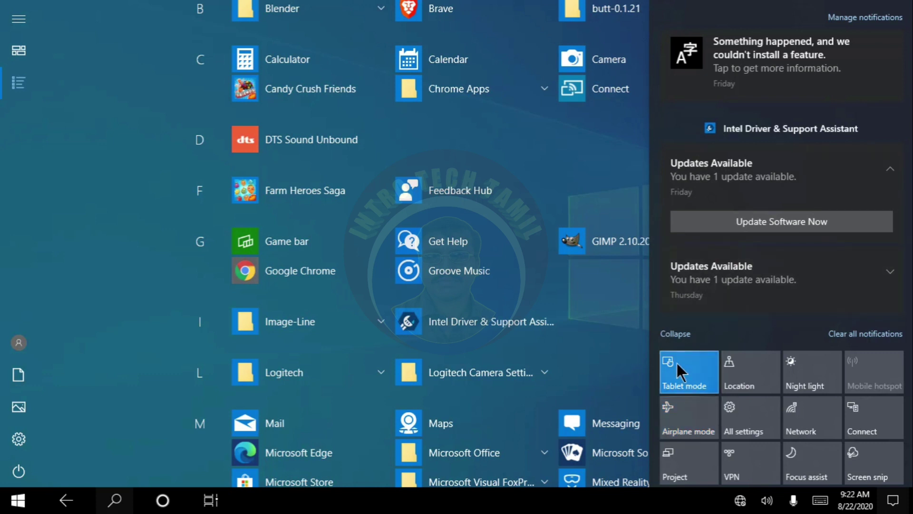
Step: Turn off Tablet mode and check the Start menu on the regular desktop
{"action": "left_click", "coordinate": [679, 366]}
{"action": "left_click", "coordinate": [557, 301]}
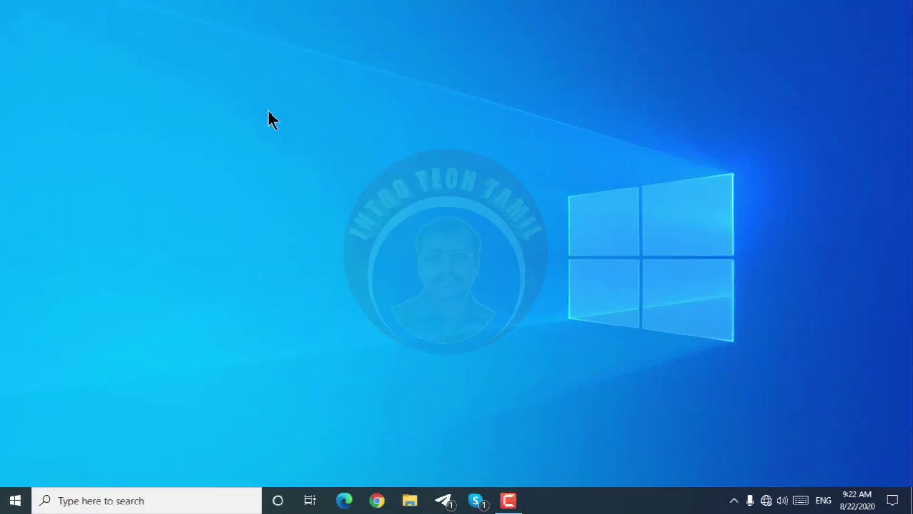
{"action": "left_click", "coordinate": [15, 500]}
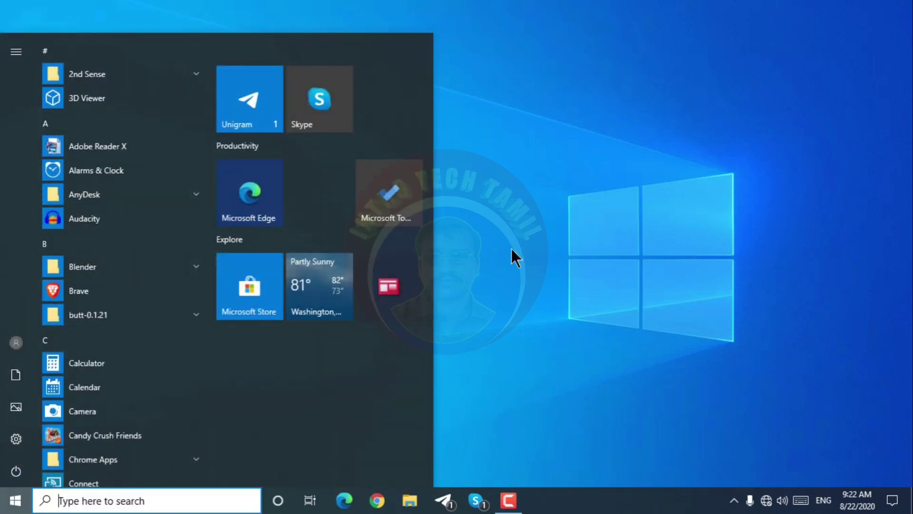
{"action": "left_click", "coordinate": [511, 249]}
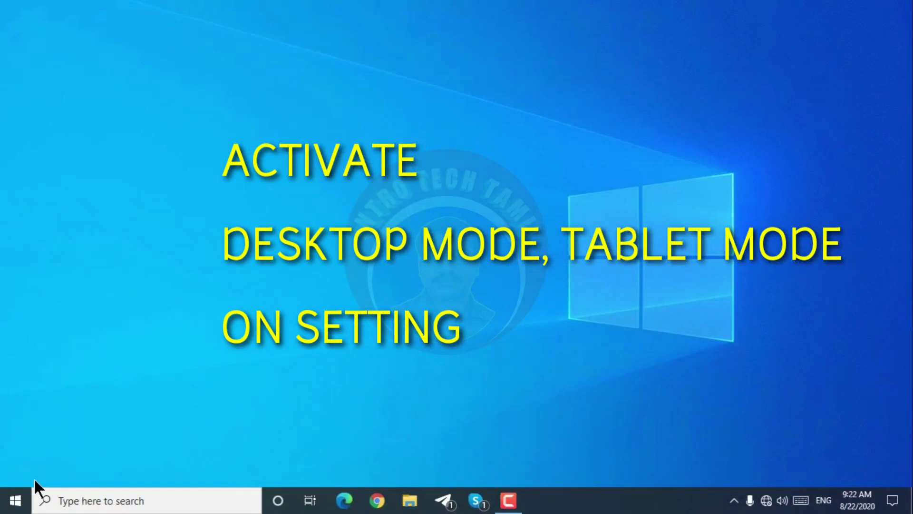
Step: Open the Tablet mode page in the System section of Windows Settings
{"action": "left_click", "coordinate": [14, 501]}
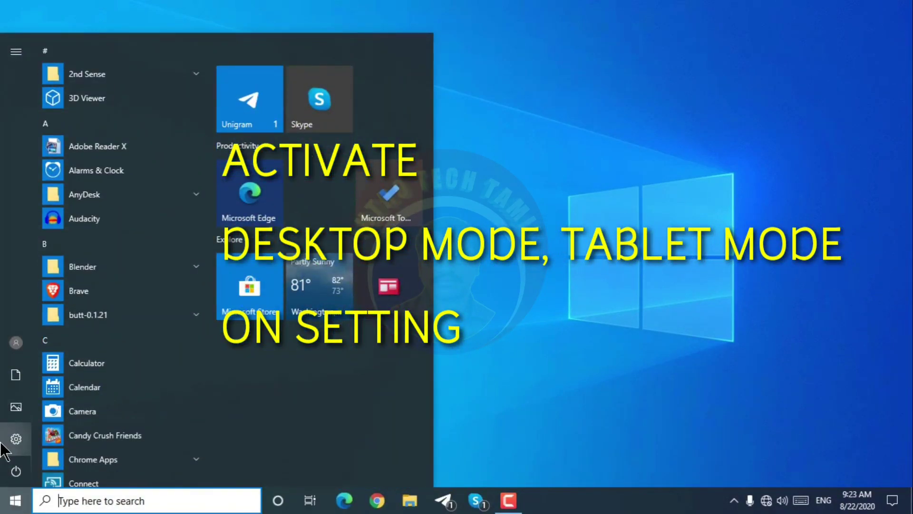
{"action": "left_click", "coordinate": [14, 440]}
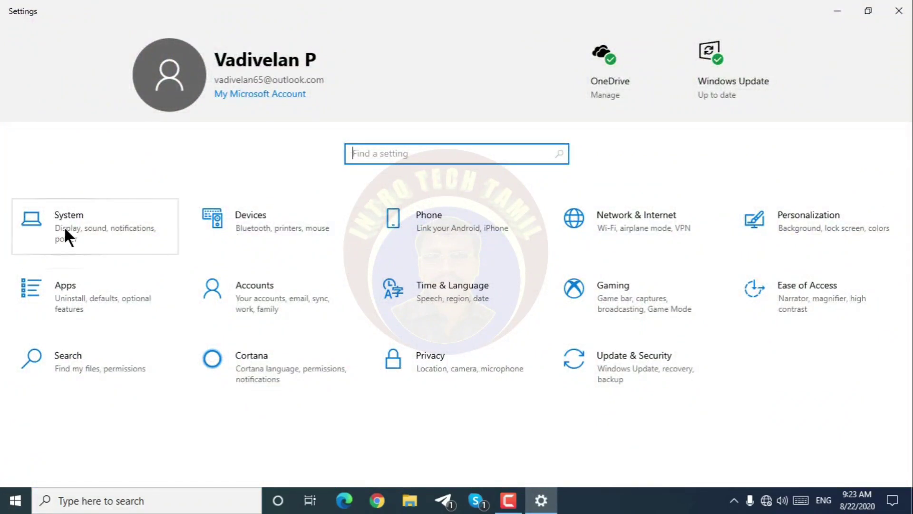
{"action": "left_click", "coordinate": [64, 227]}
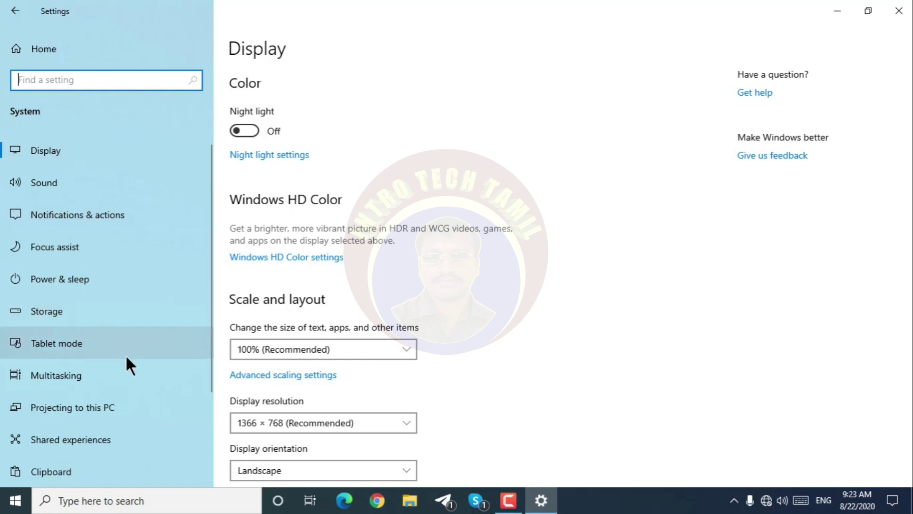
{"action": "scroll", "coordinate": [115, 425], "scroll_direction": "down", "scroll_amount": 3}
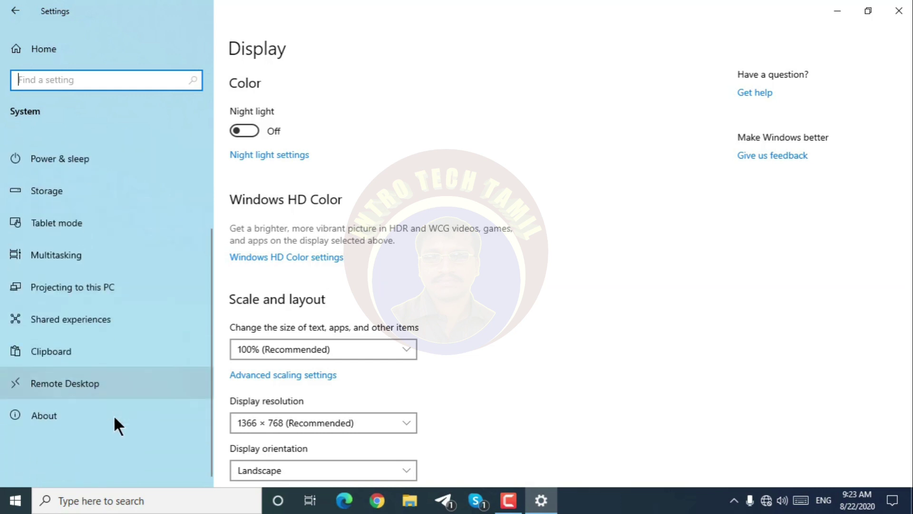
{"action": "left_click", "coordinate": [65, 221]}
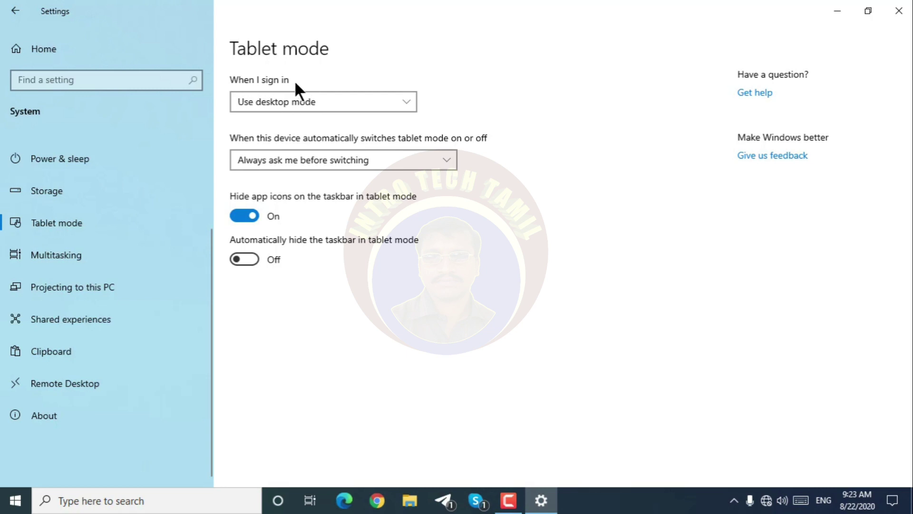
Step: Select "Use desktop mode" for sign-in, and toggle hiding app icons on the taskbar in tablet mode off and back on
{"action": "left_click", "coordinate": [295, 101]}
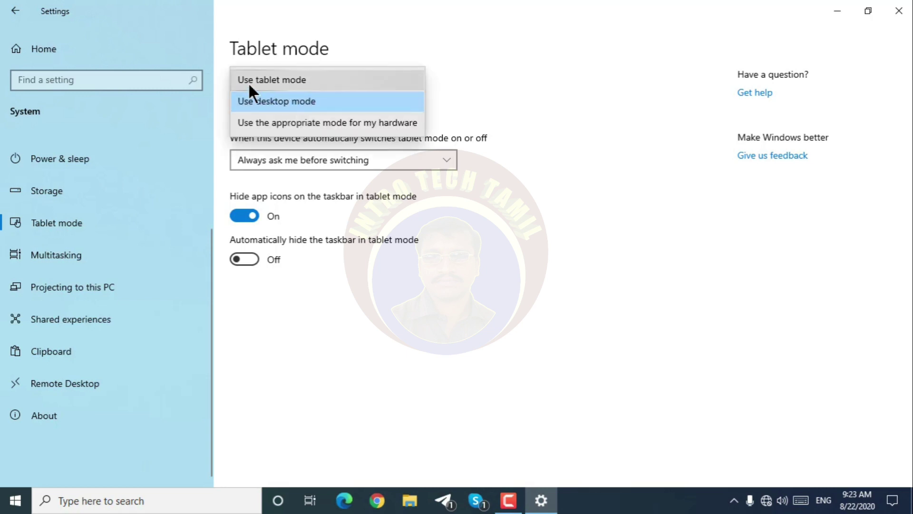
{"action": "left_click", "coordinate": [285, 100]}
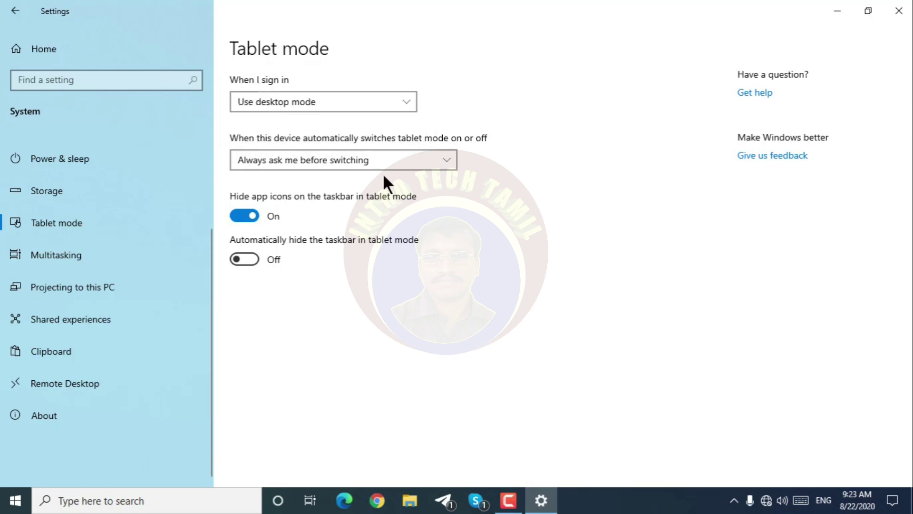
{"action": "left_click", "coordinate": [236, 217]}
{"action": "left_click", "coordinate": [236, 216]}
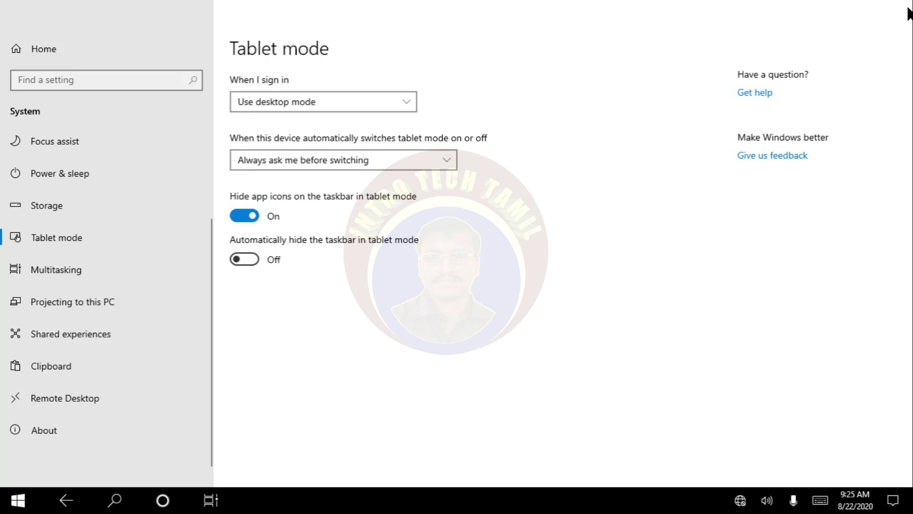
Step: Return to the Settings home page, and open the user account's options from the Start screen
{"action": "left_click", "coordinate": [9, 49]}
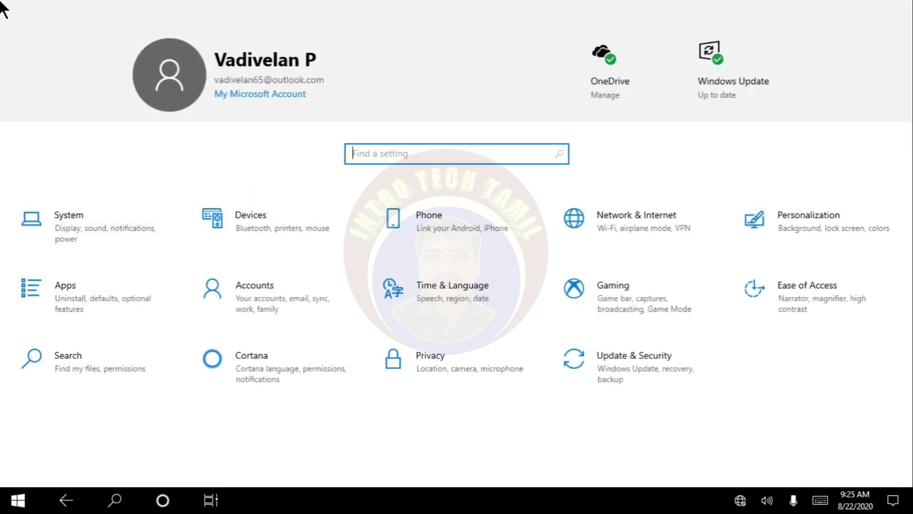
{"action": "key", "text": "super"}
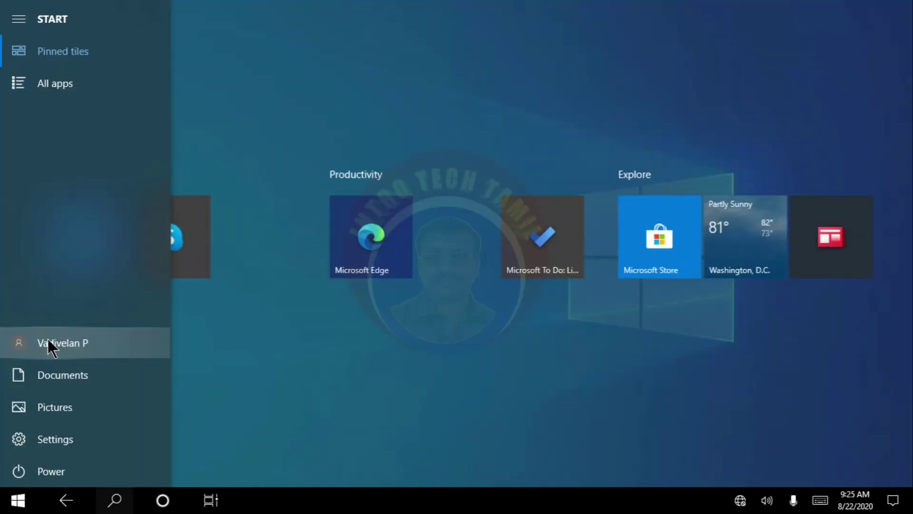
{"action": "left_click", "coordinate": [48, 340]}
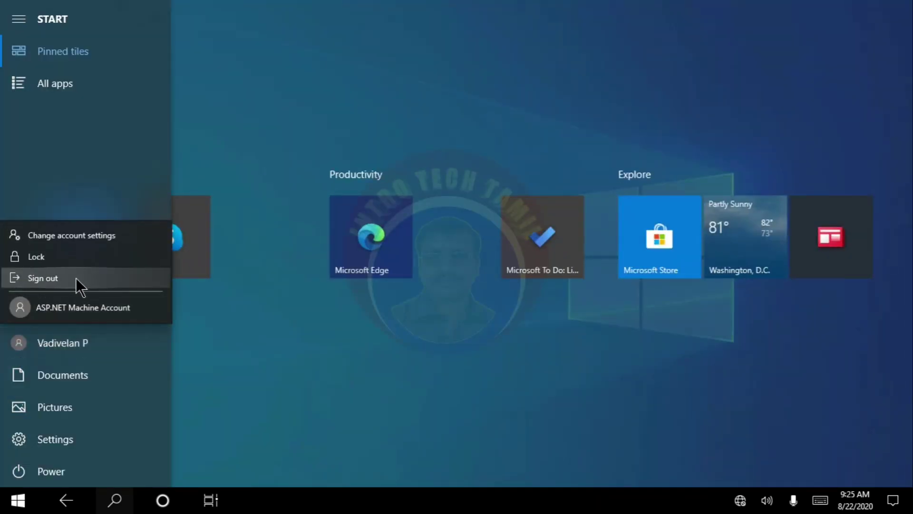